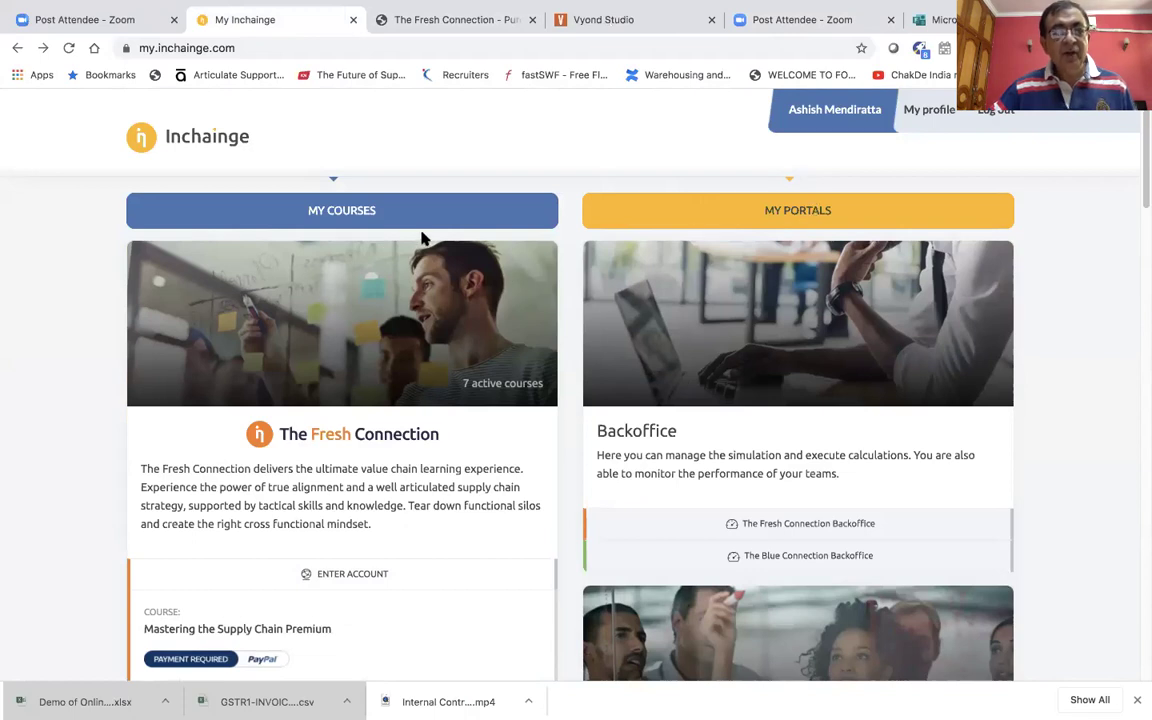
Find TFC - Voting Session on the My Inchainge page and enter that simulation
{"action": "scroll", "coordinate": [417, 338], "scroll_direction": "down", "scroll_amount": 15}
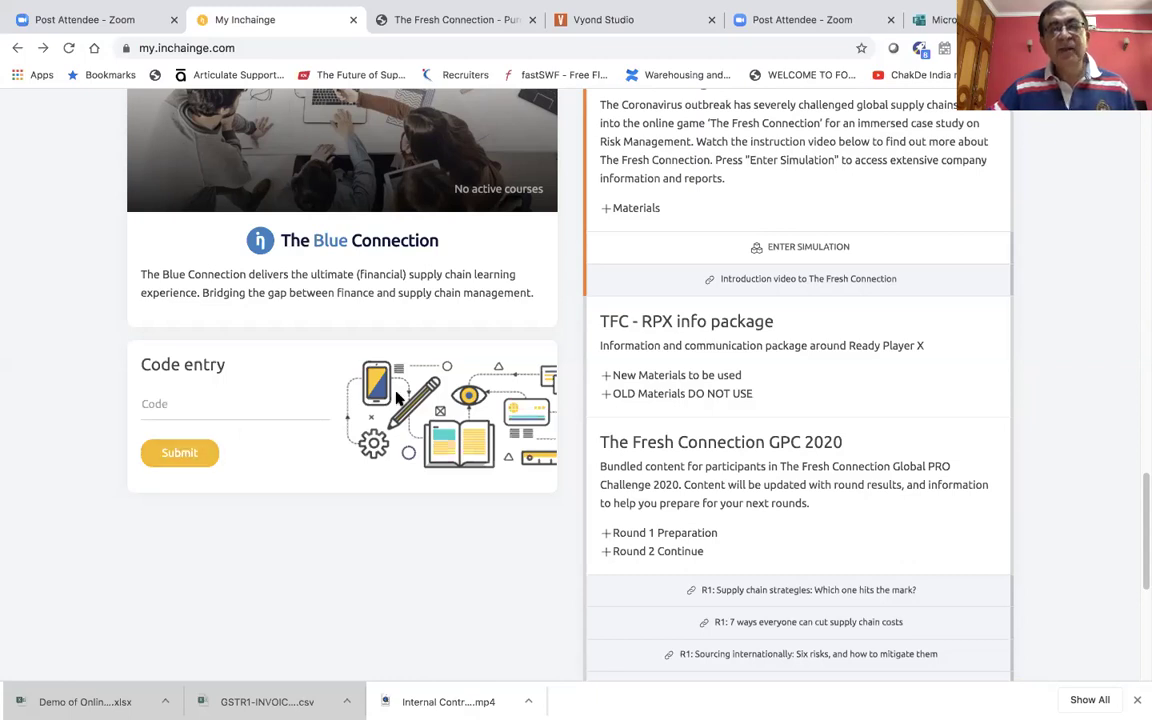
{"action": "scroll", "coordinate": [430, 290], "scroll_direction": "up", "scroll_amount": 5}
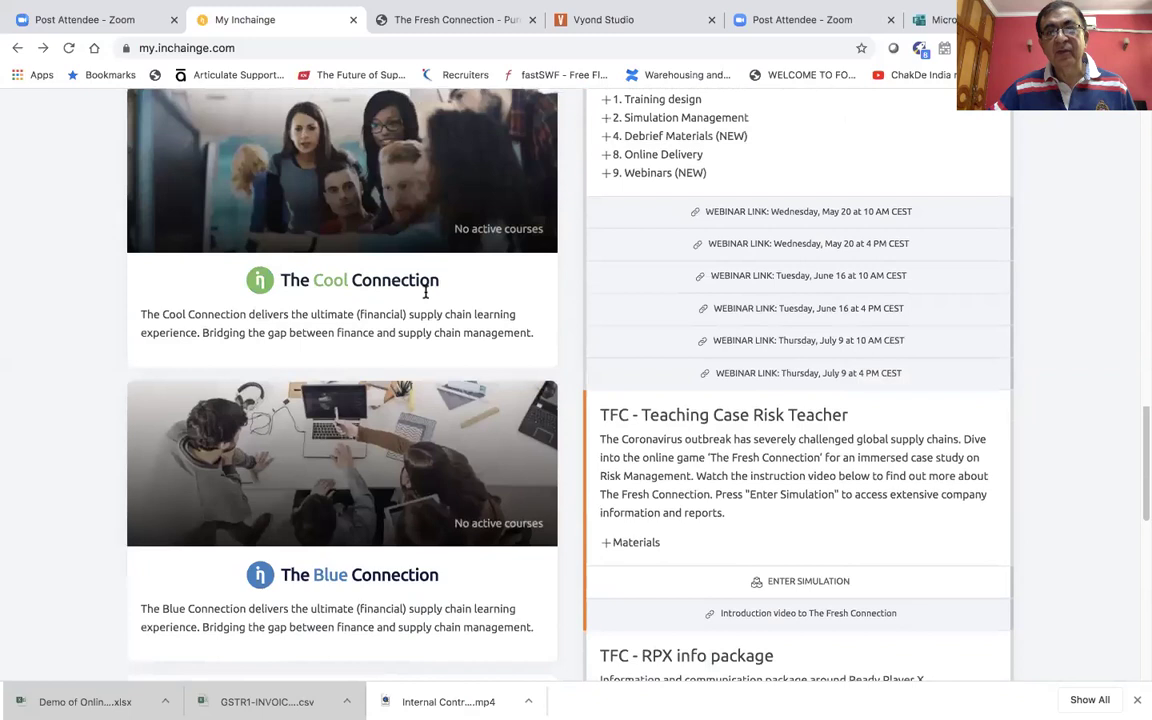
{"action": "scroll", "coordinate": [442, 301], "scroll_direction": "up", "scroll_amount": 15}
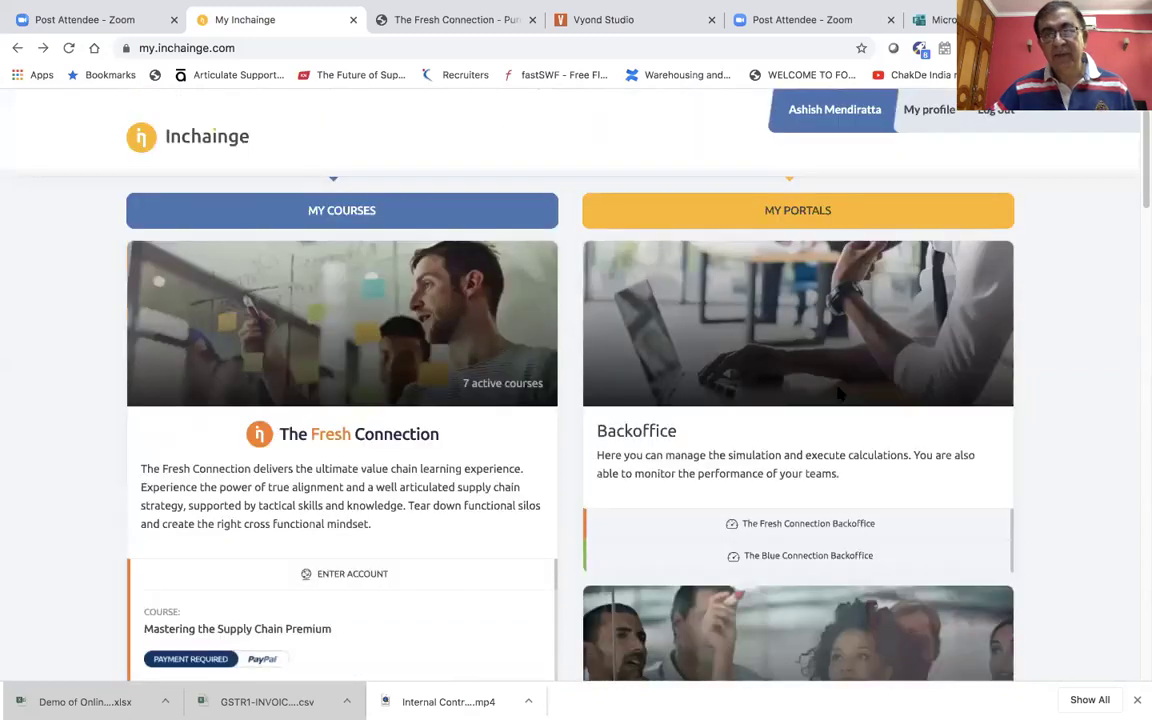
{"action": "scroll", "coordinate": [808, 452], "scroll_direction": "down", "scroll_amount": 3}
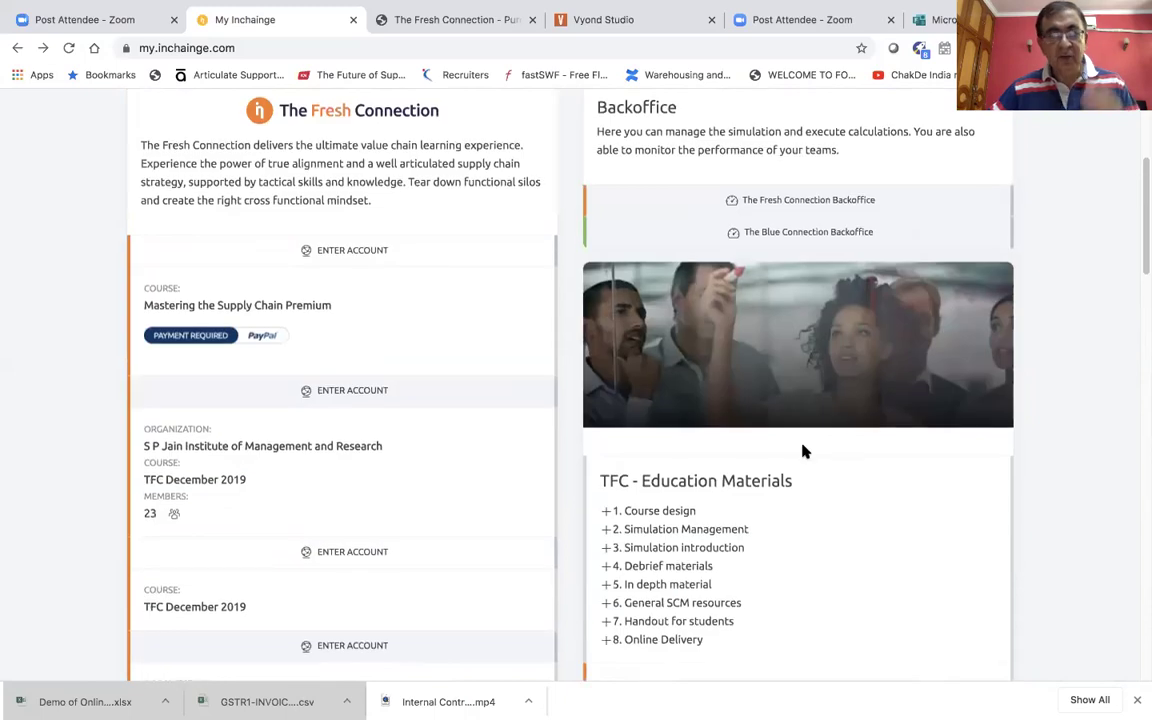
{"action": "scroll", "coordinate": [797, 523], "scroll_direction": "down", "scroll_amount": 3}
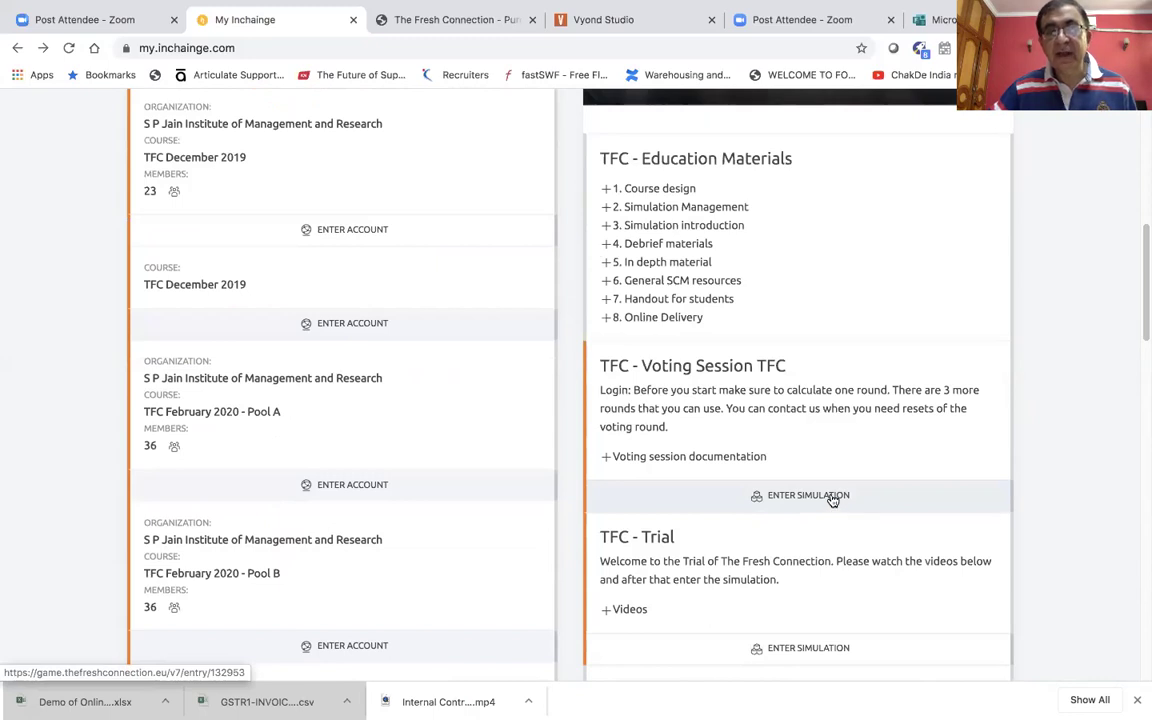
{"action": "left_click", "coordinate": [832, 499]}
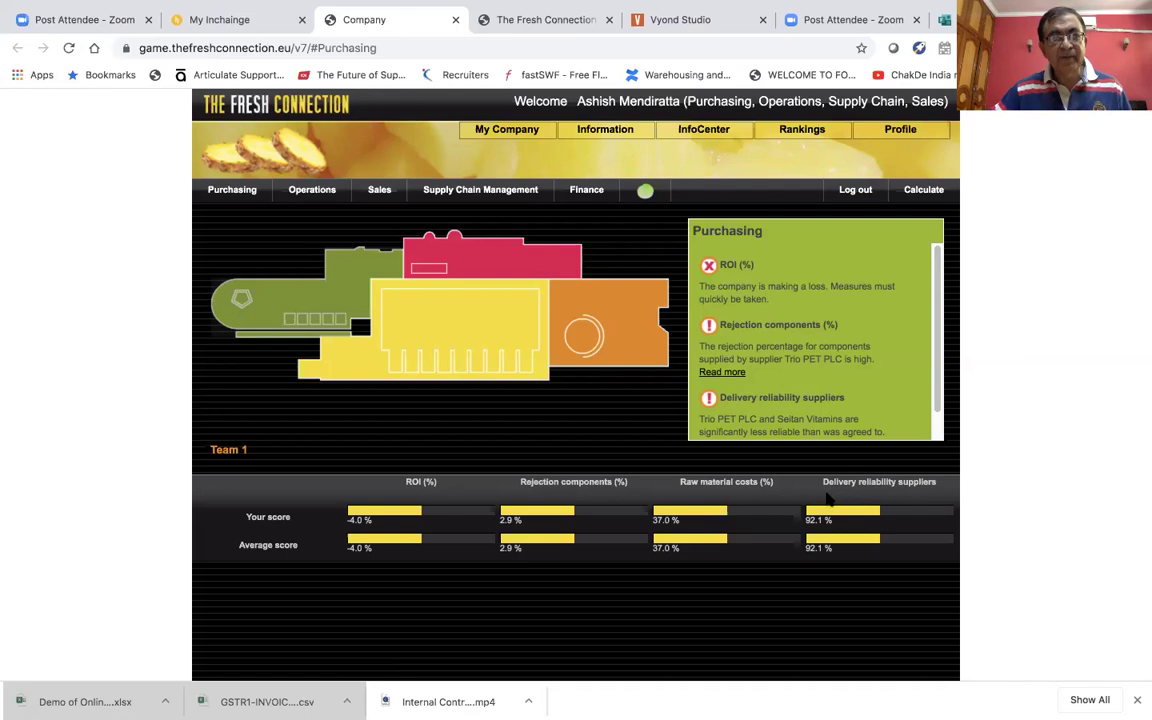
Show the Supply Chain, Purchasing, Operations and Sales panels on the company map, ending on Supply Chain
{"action": "left_click", "coordinate": [496, 265]}
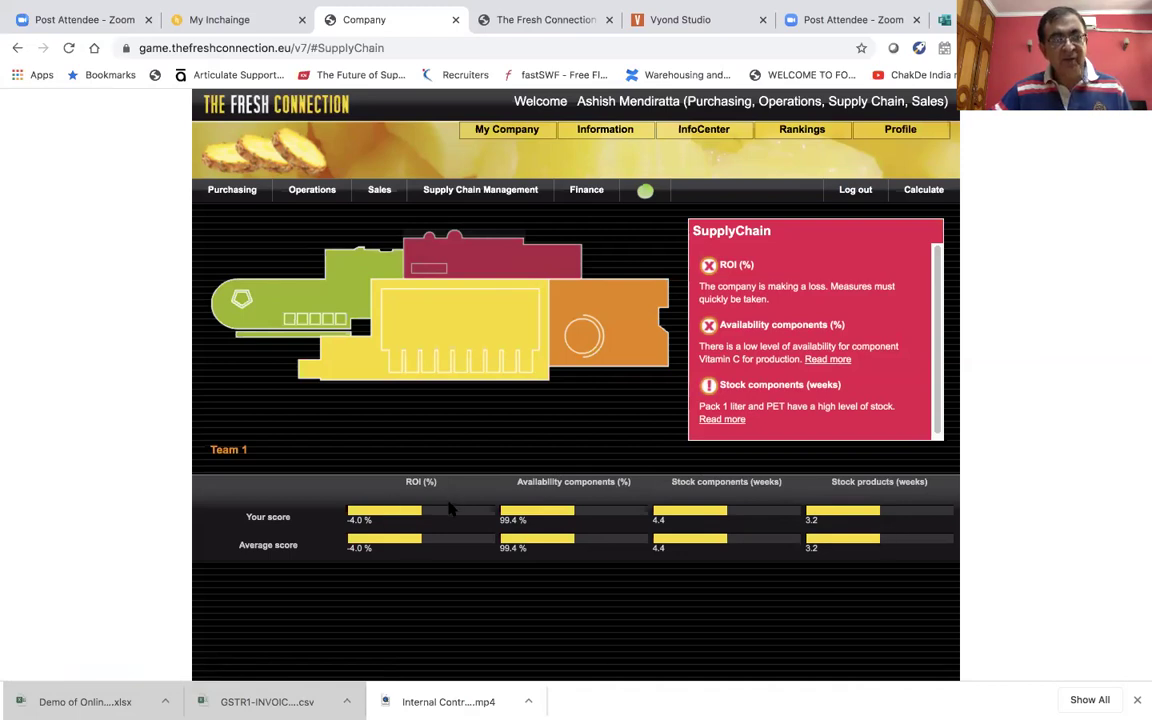
{"action": "left_click", "coordinate": [357, 300]}
{"action": "left_click", "coordinate": [414, 316]}
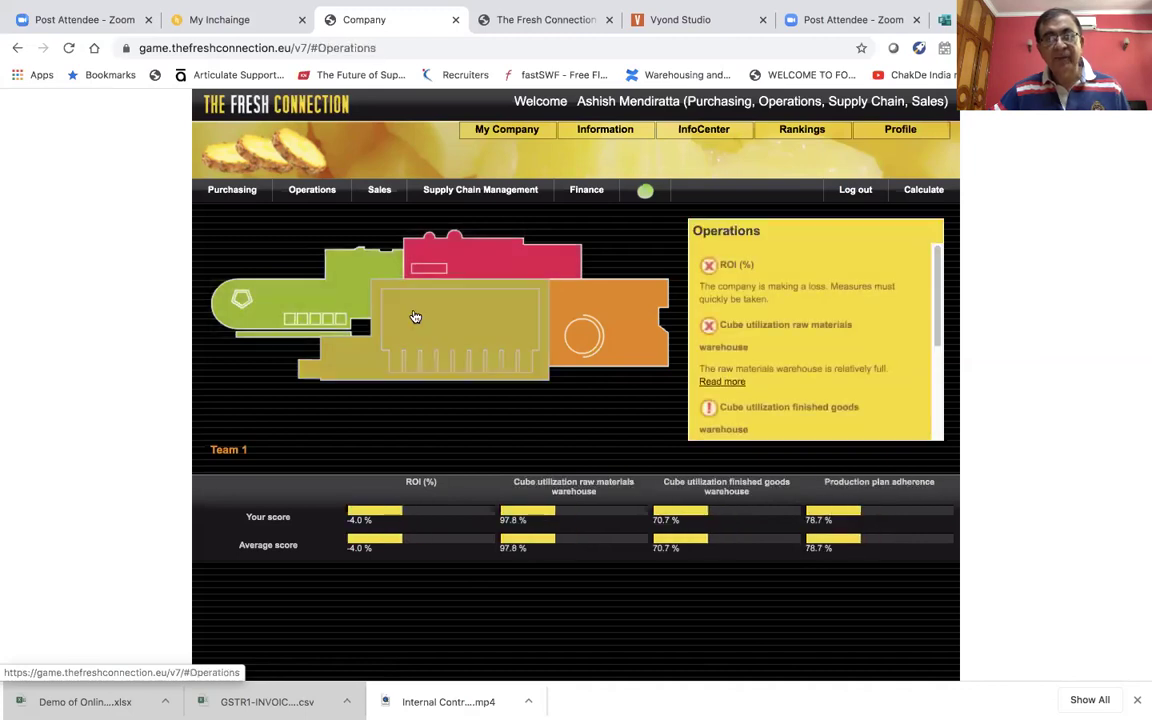
{"action": "left_click", "coordinate": [580, 340]}
{"action": "left_click", "coordinate": [503, 265]}
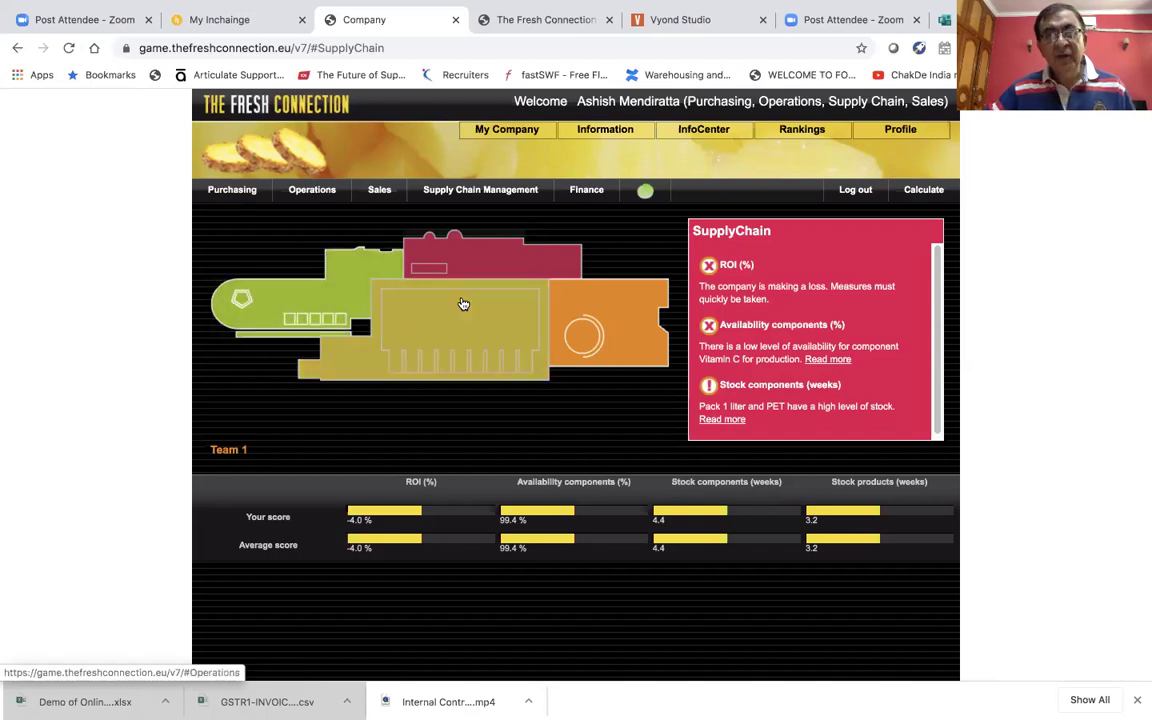
Open Finance results and break down Contracted sales revenue and Bonus or penalties by customer
{"action": "left_click", "coordinate": [591, 197]}
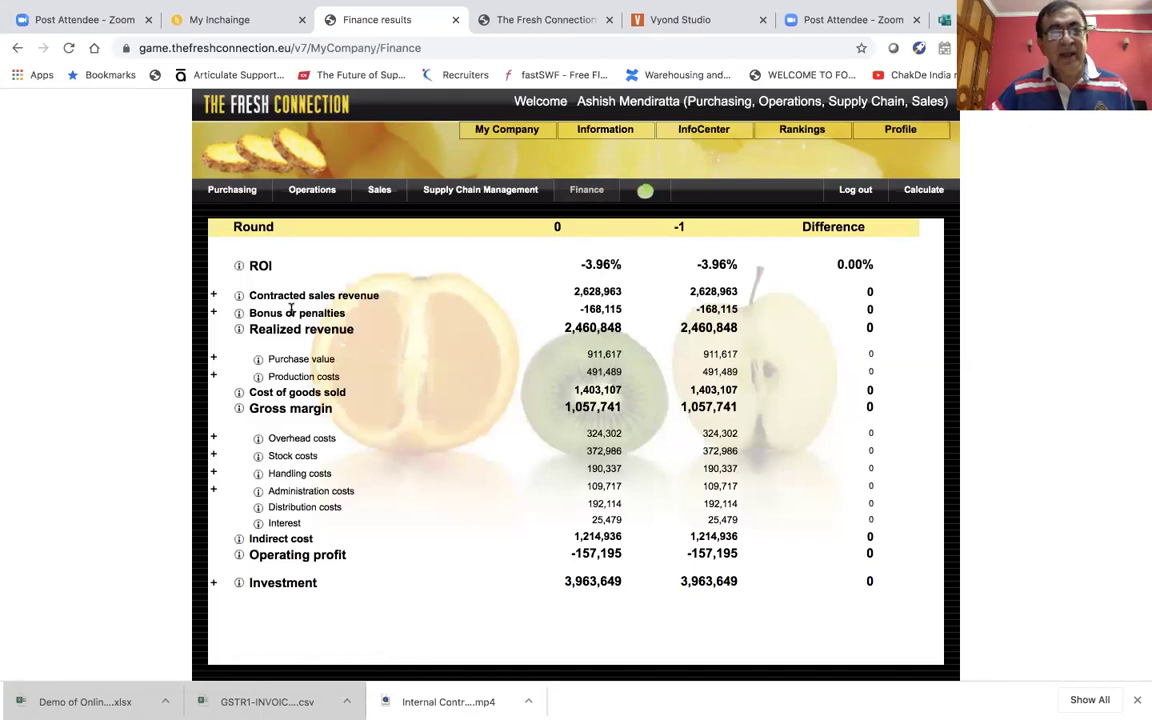
{"action": "left_click", "coordinate": [213, 298]}
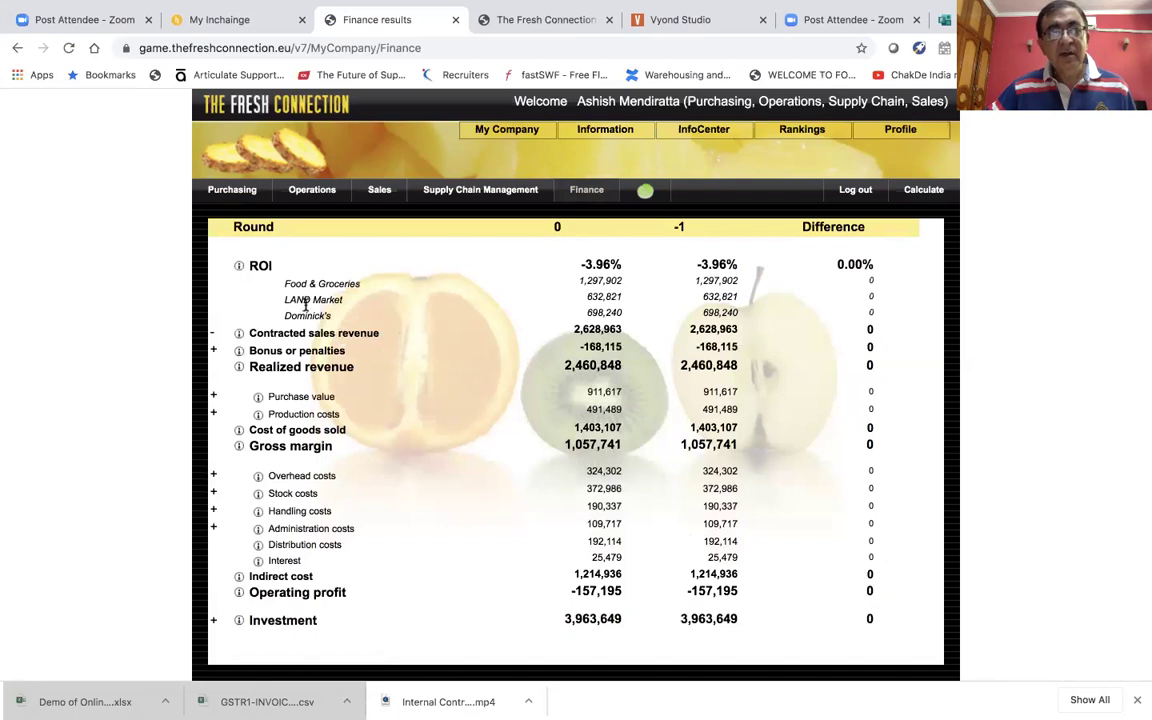
{"action": "left_click", "coordinate": [214, 351]}
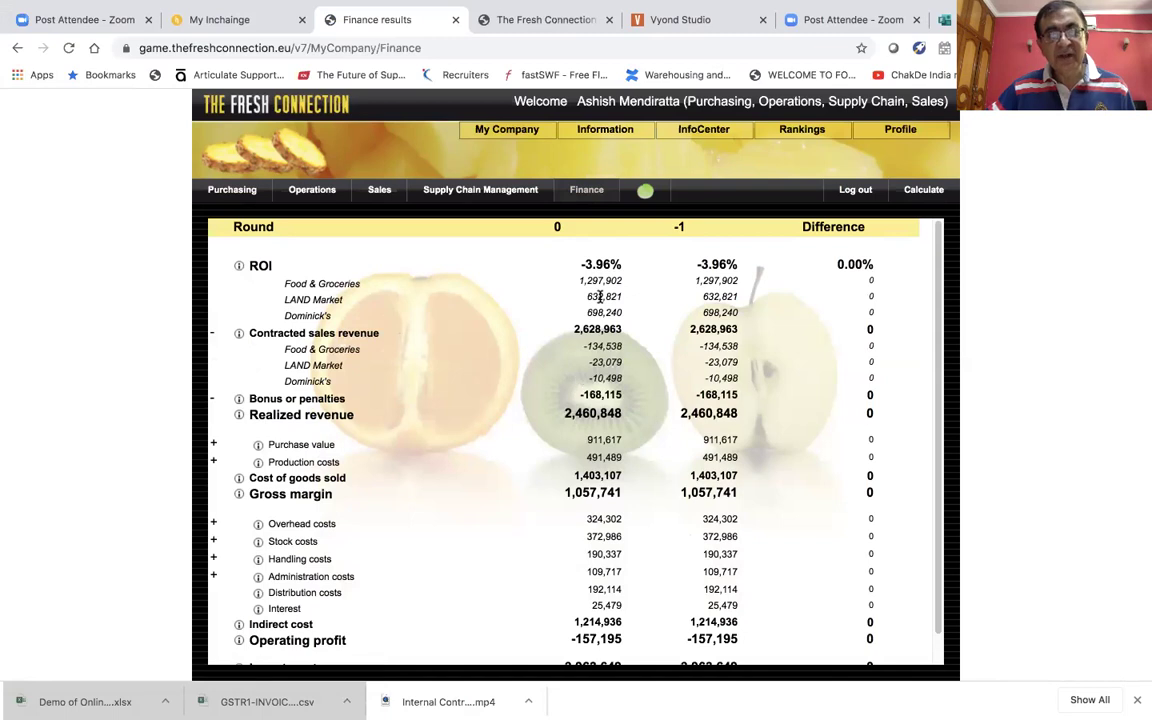
Expand the Investment breakdown and review the lower part of the Finance results
{"action": "scroll", "coordinate": [585, 380], "scroll_direction": "down", "scroll_amount": 1}
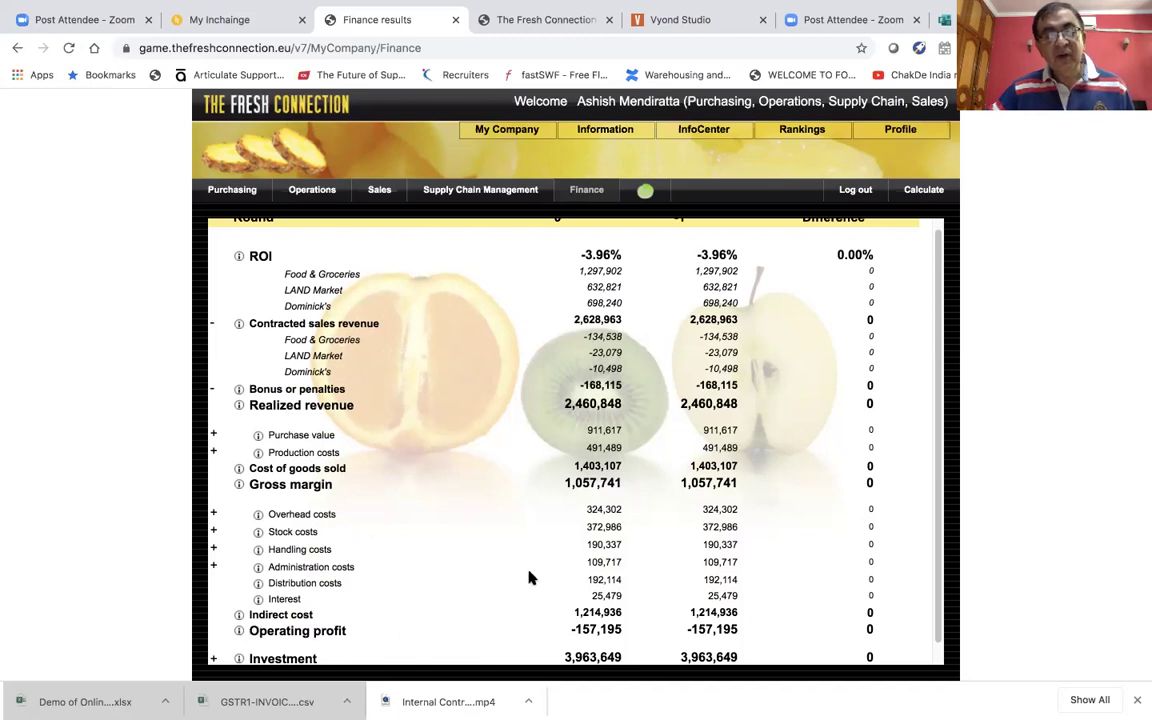
{"action": "scroll", "coordinate": [530, 576], "scroll_direction": "down", "scroll_amount": 1}
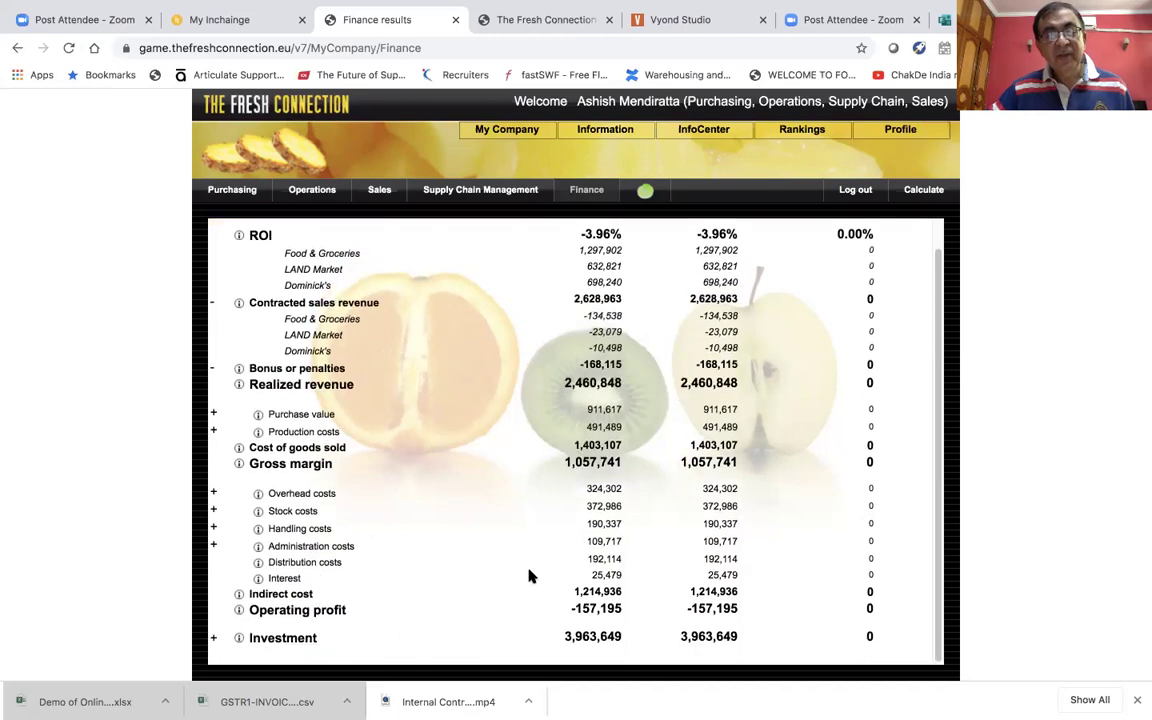
{"action": "left_click", "coordinate": [213, 640]}
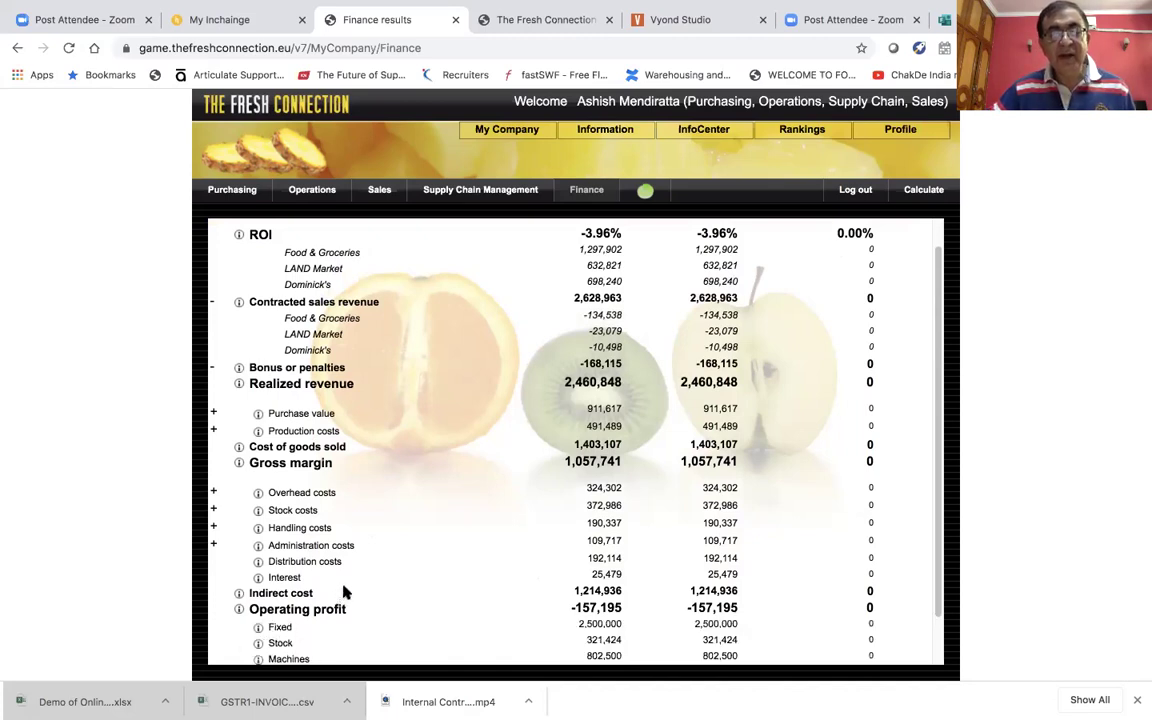
{"action": "scroll", "coordinate": [342, 592], "scroll_direction": "down", "scroll_amount": 2}
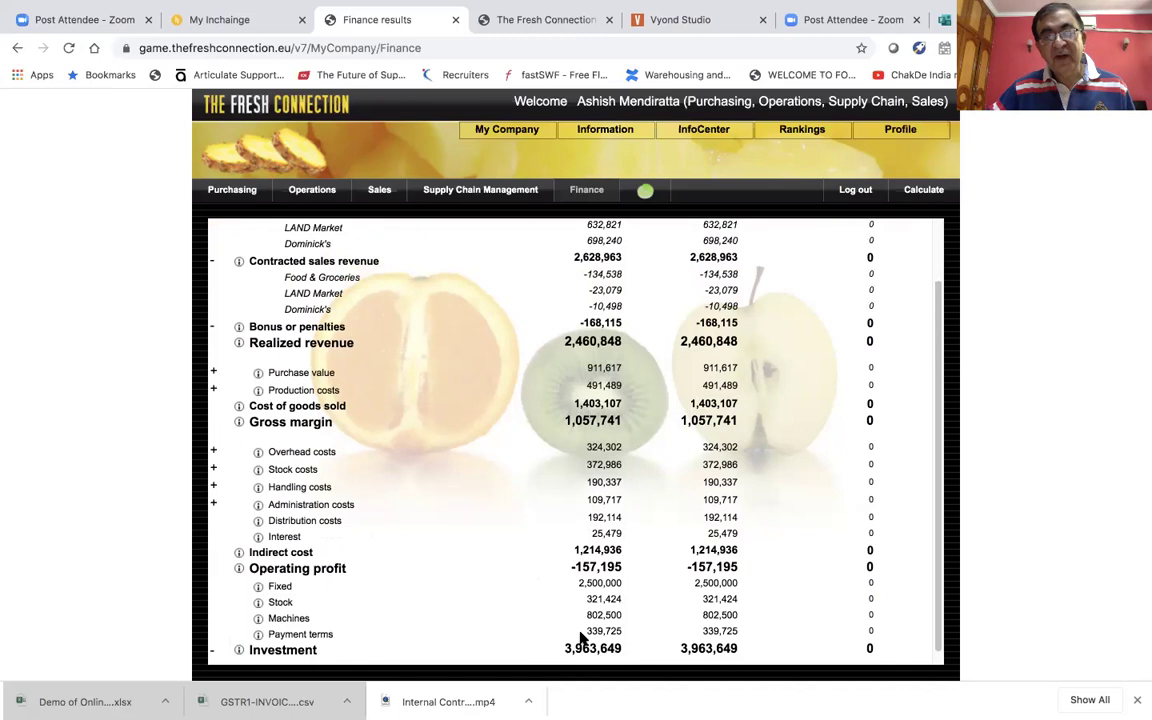
{"action": "scroll", "coordinate": [593, 470], "scroll_direction": "up", "scroll_amount": 3}
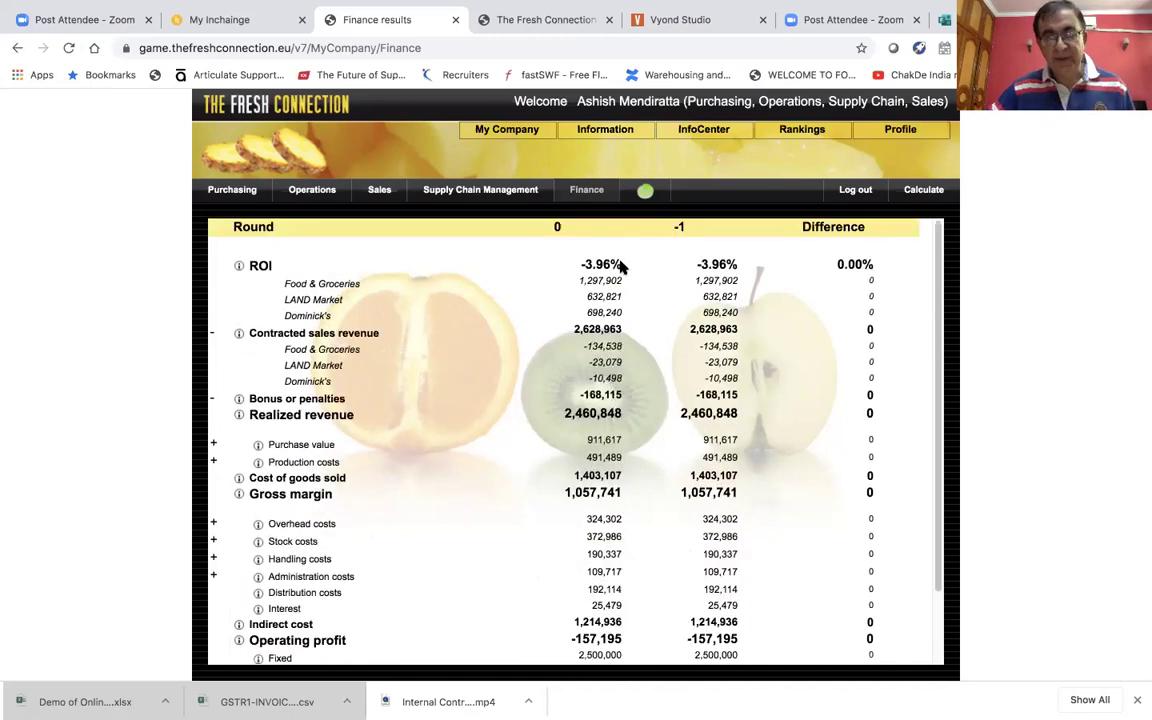
{"action": "scroll", "coordinate": [589, 372], "scroll_direction": "down", "scroll_amount": 3}
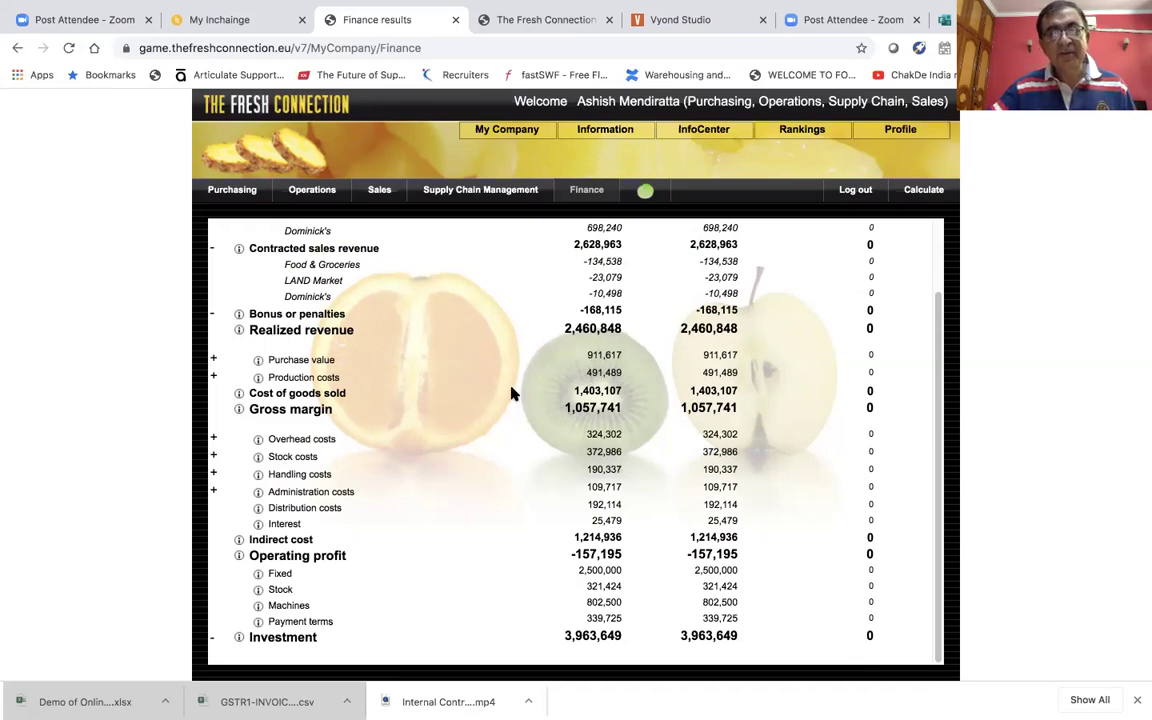
{"action": "scroll", "coordinate": [511, 393], "scroll_direction": "up", "scroll_amount": 2}
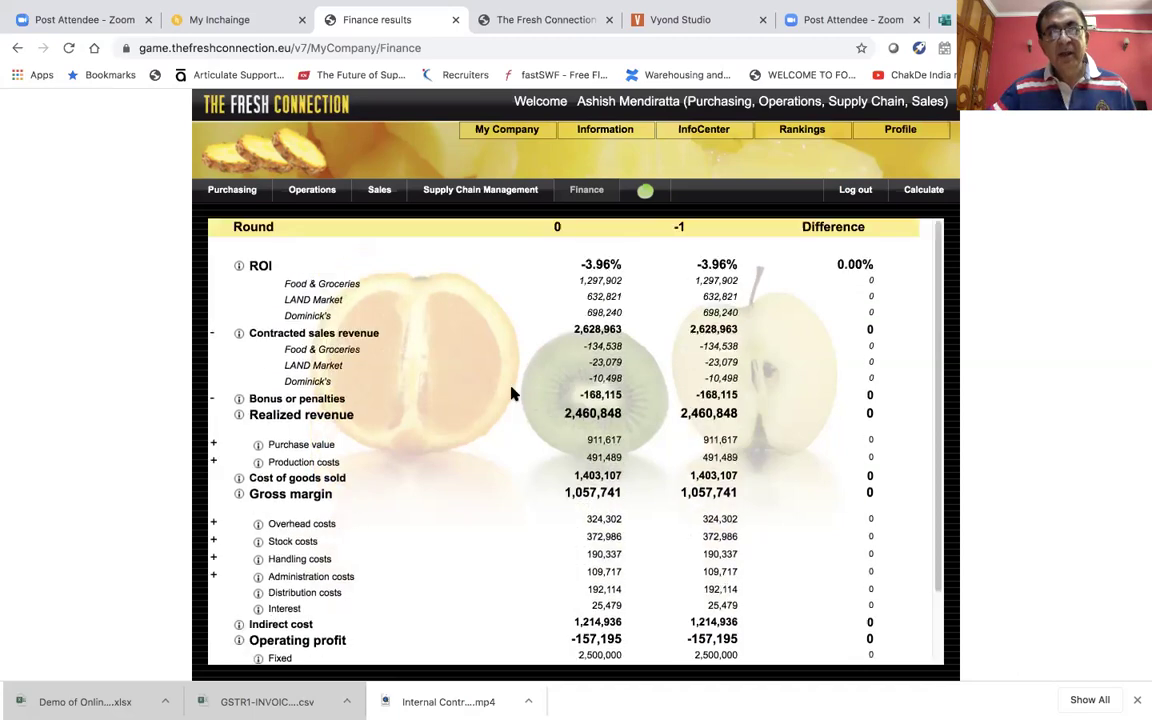
{"action": "left_click", "coordinate": [378, 191]}
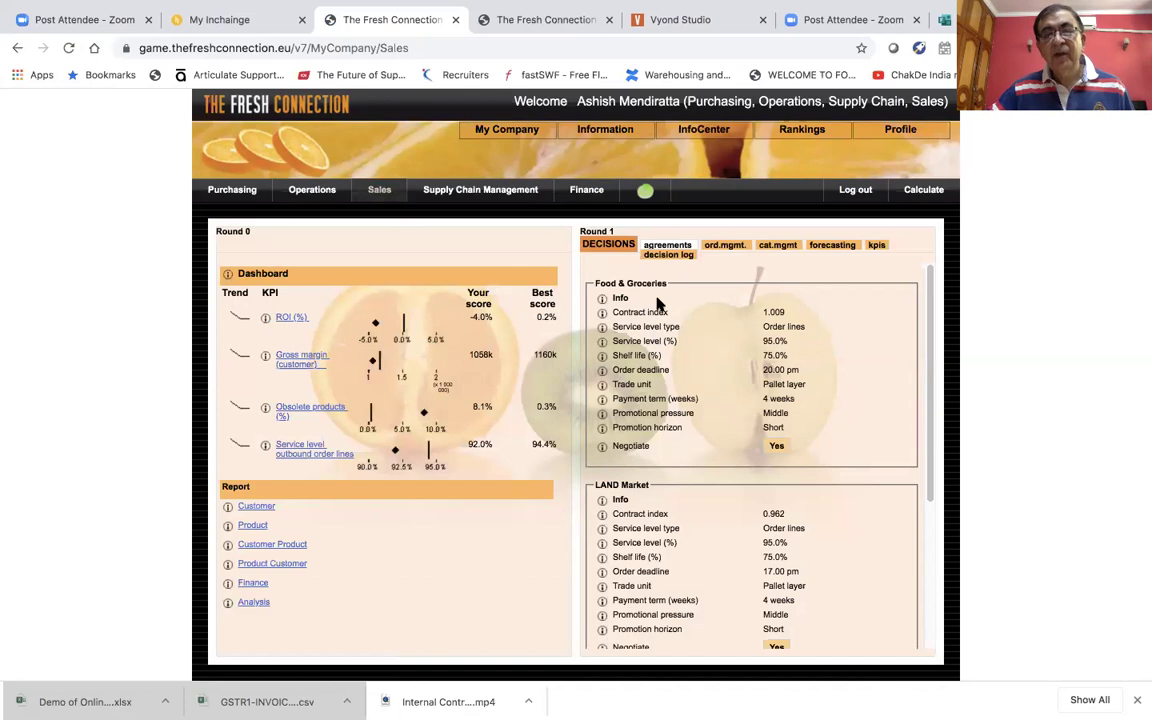
{"action": "scroll", "coordinate": [665, 345], "scroll_direction": "down", "scroll_amount": 1}
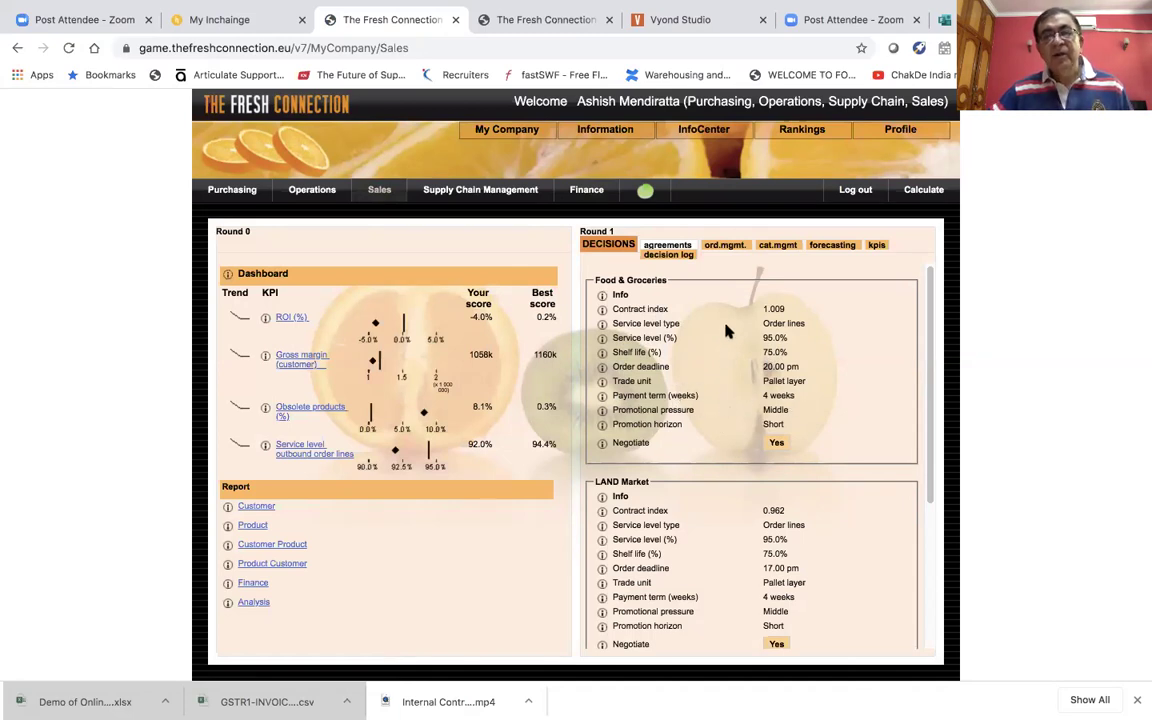
{"action": "left_click", "coordinate": [768, 250]}
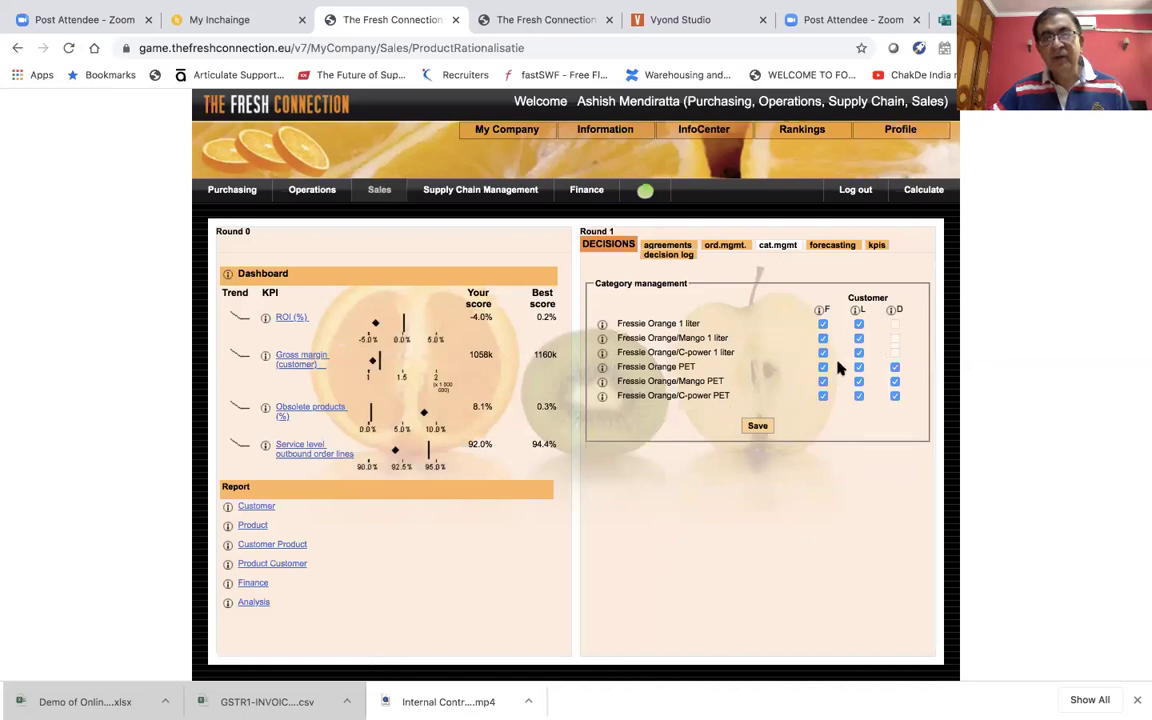
{"action": "left_click", "coordinate": [843, 249]}
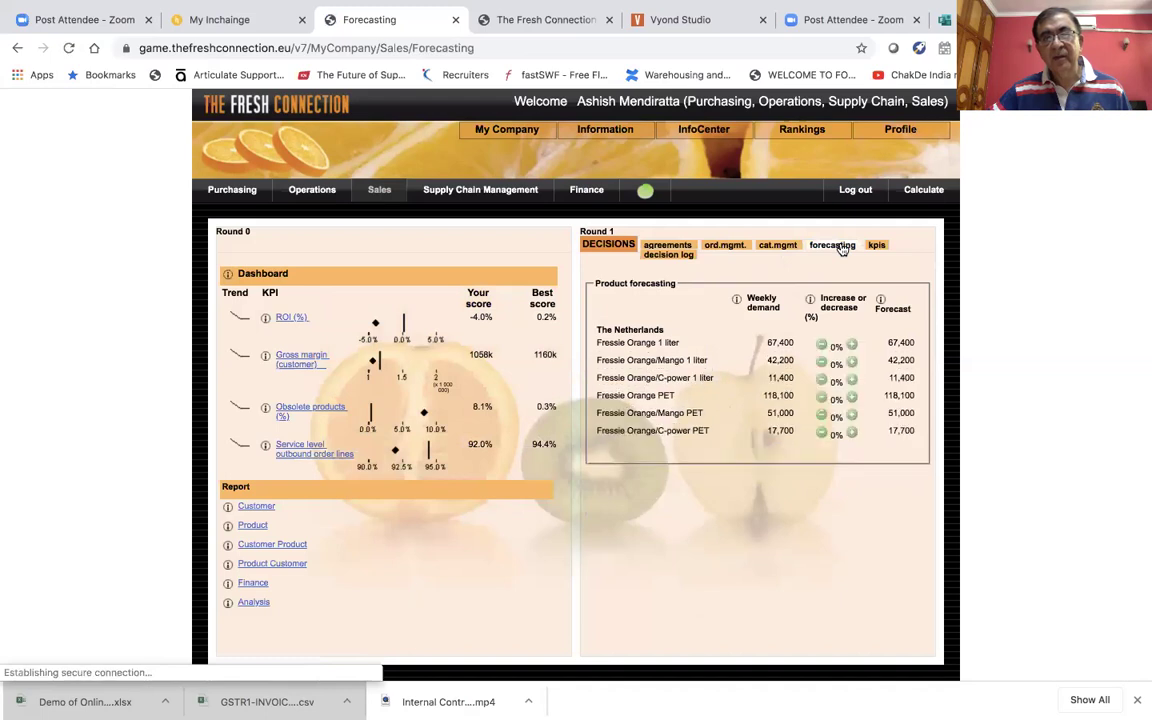
{"action": "left_click", "coordinate": [683, 249]}
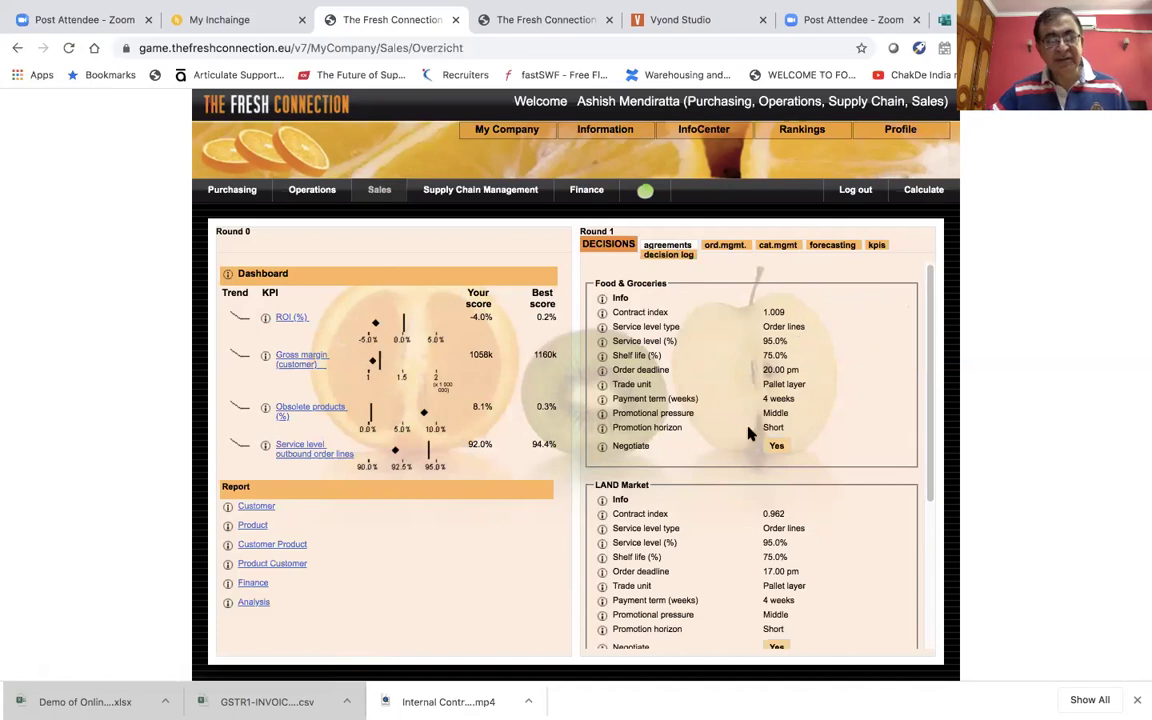
{"action": "scroll", "coordinate": [664, 378], "scroll_direction": "down", "scroll_amount": 1}
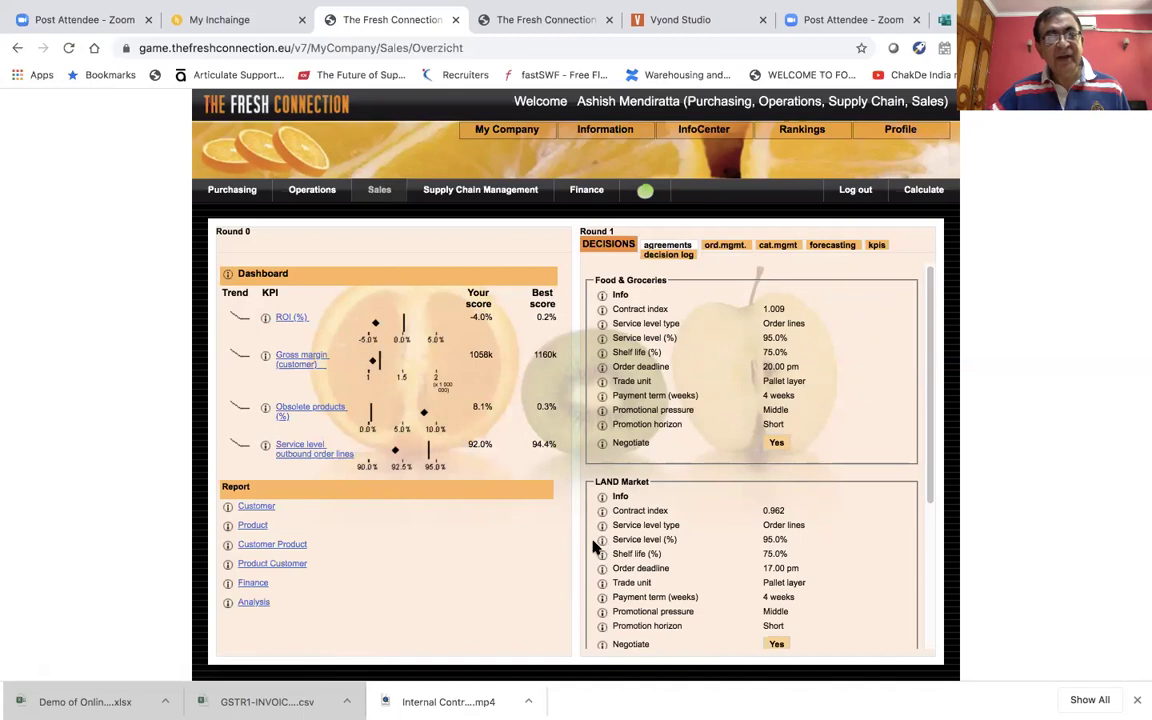
{"action": "left_click", "coordinate": [264, 510]}
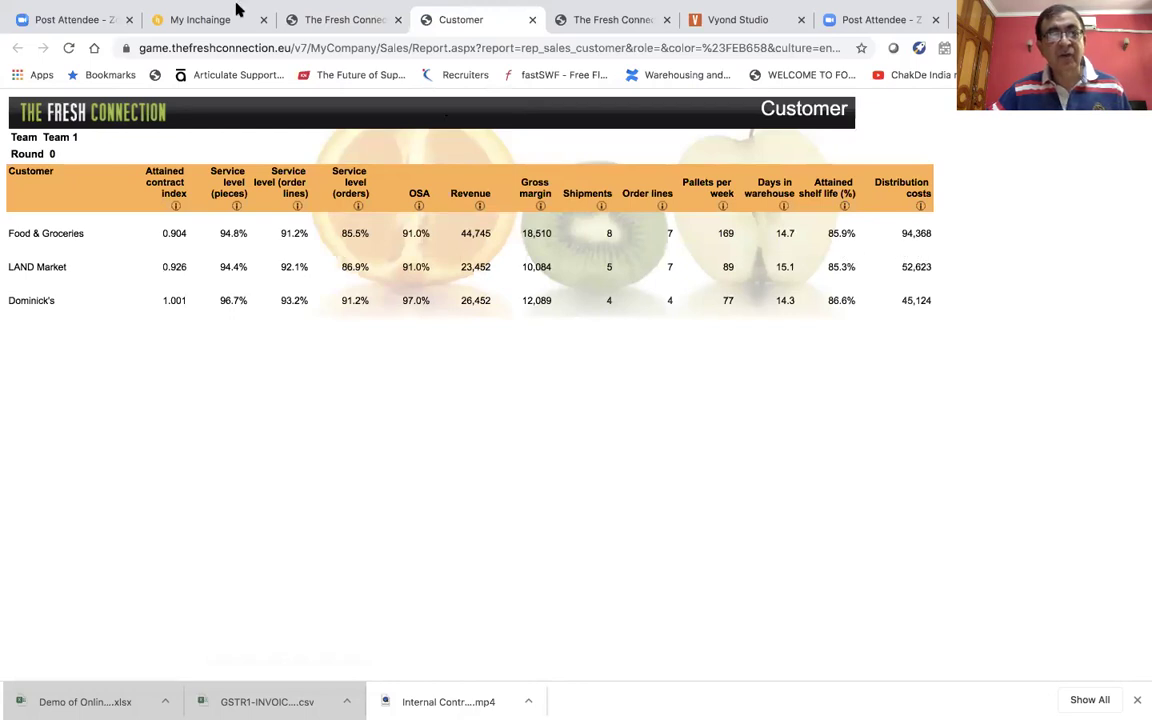
Go back from the Customer report to The Fresh Connection Sales overview
{"action": "left_click", "coordinate": [336, 16]}
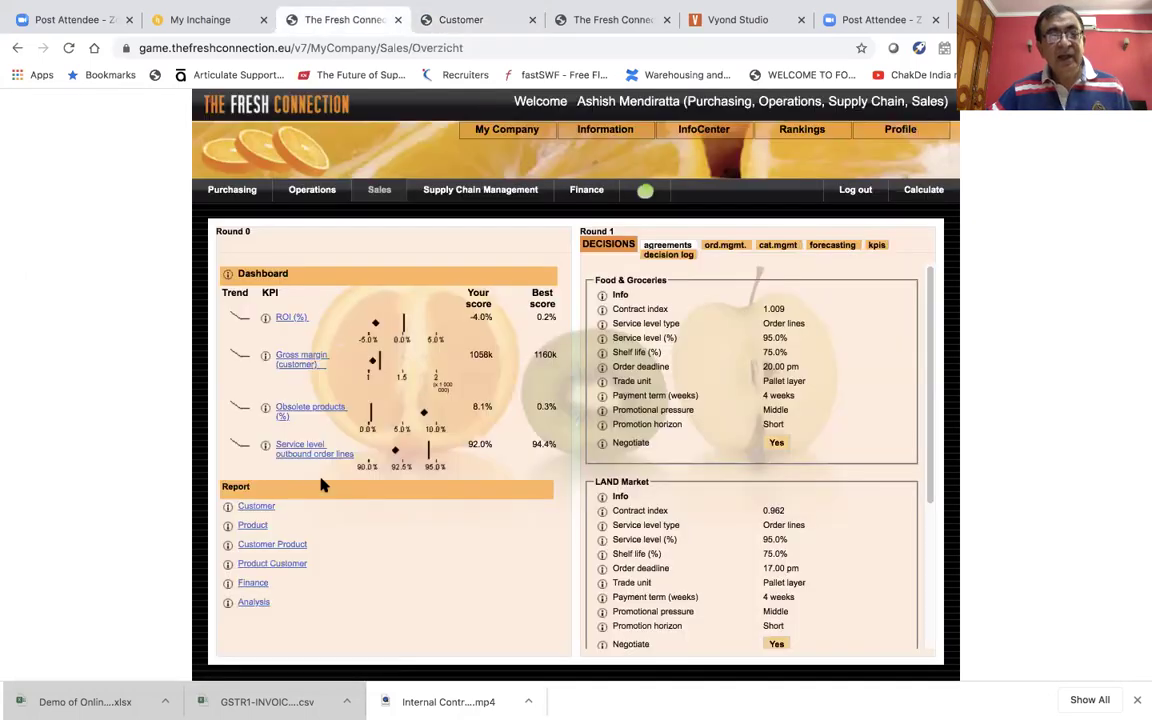
Review the Product sales report's demand pattern charts, then return to the Sales dashboard
{"action": "left_click", "coordinate": [256, 526]}
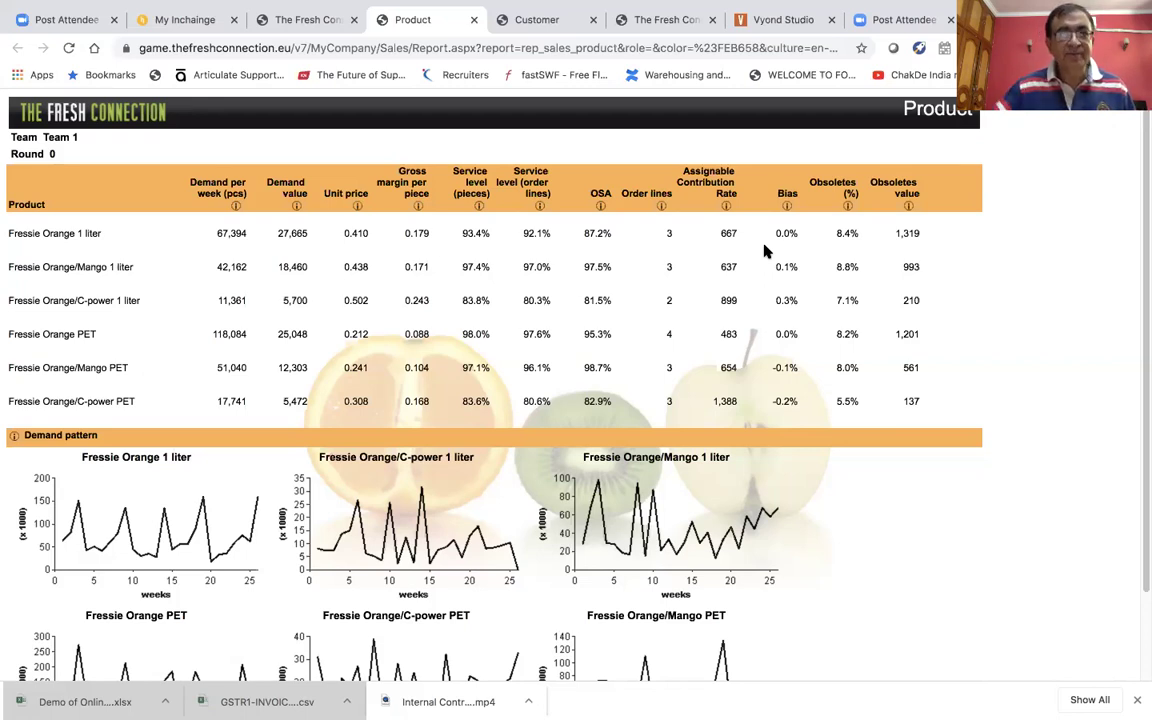
{"action": "mouse_move", "coordinate": [455, 5]}
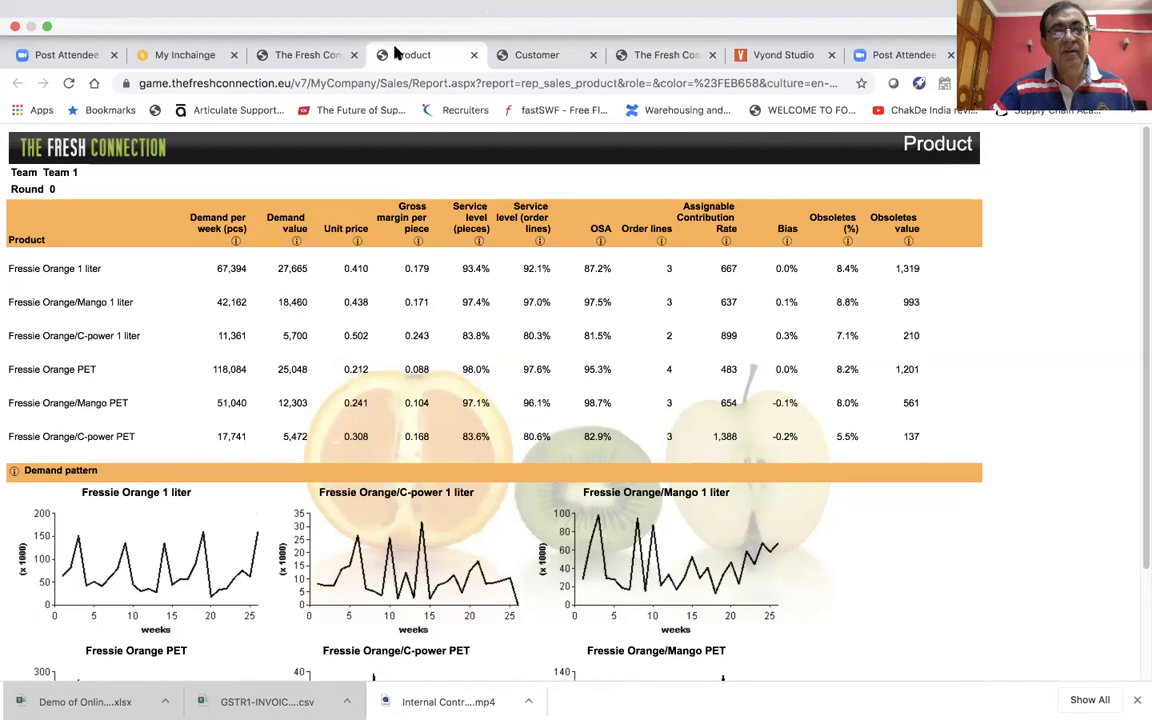
{"action": "left_click", "coordinate": [326, 50]}
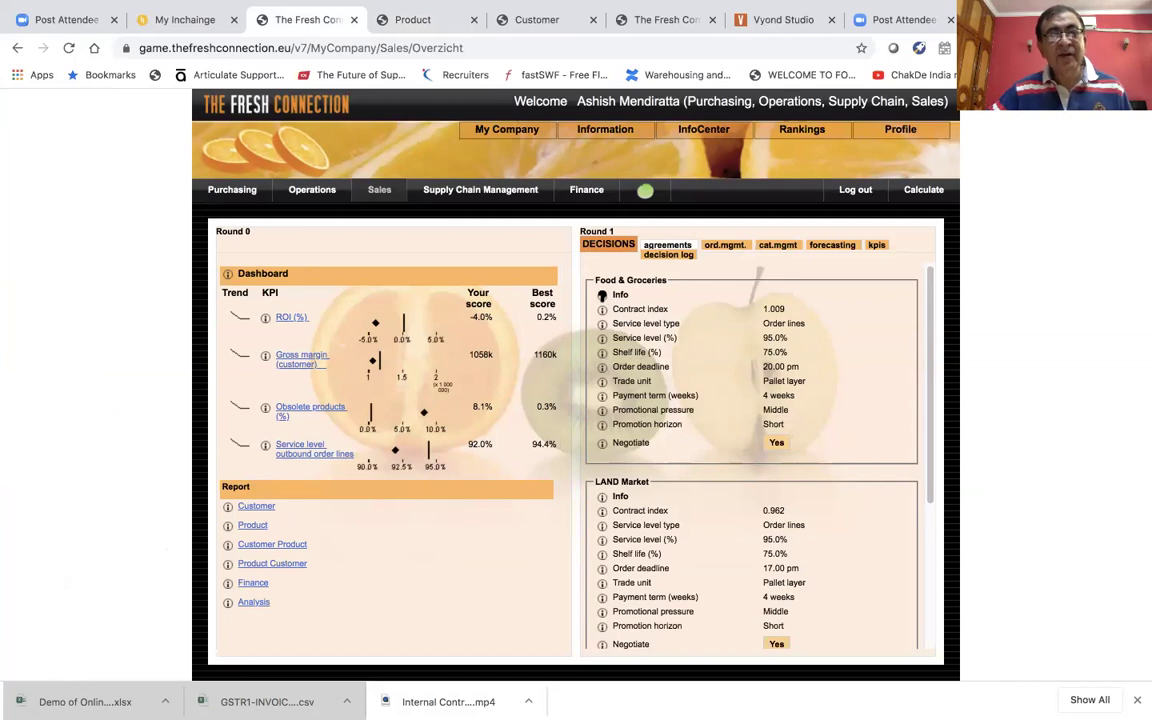
{"action": "left_click", "coordinate": [601, 295]}
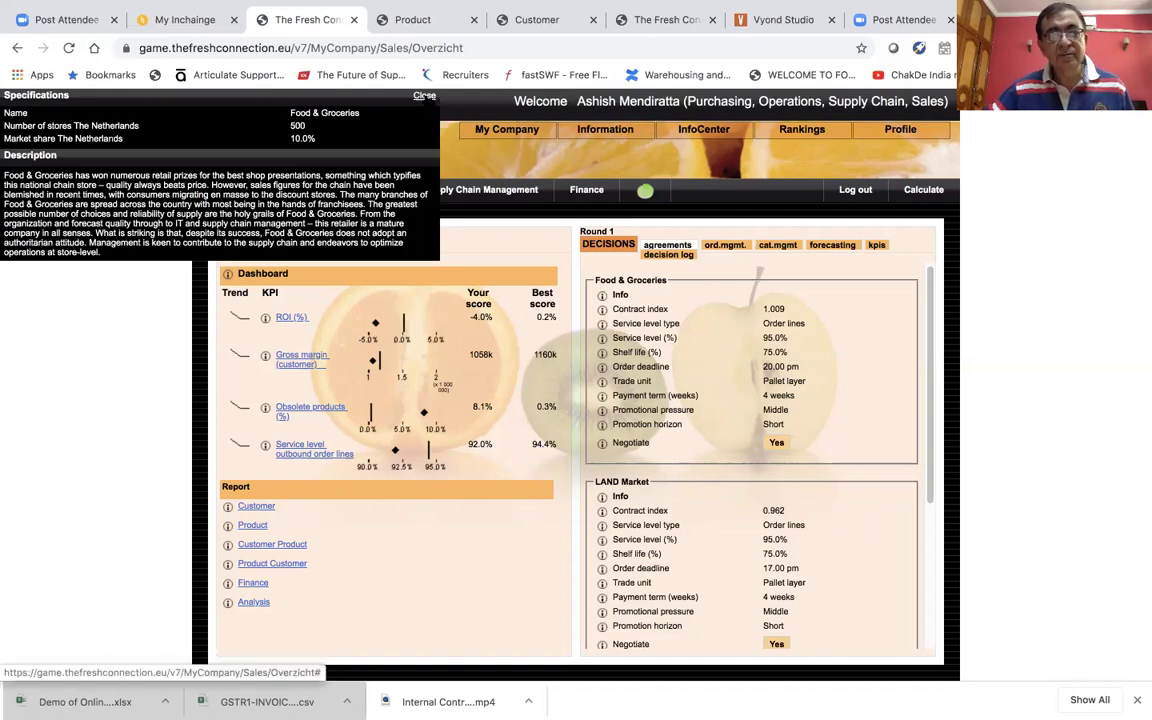
{"action": "left_click", "coordinate": [424, 96]}
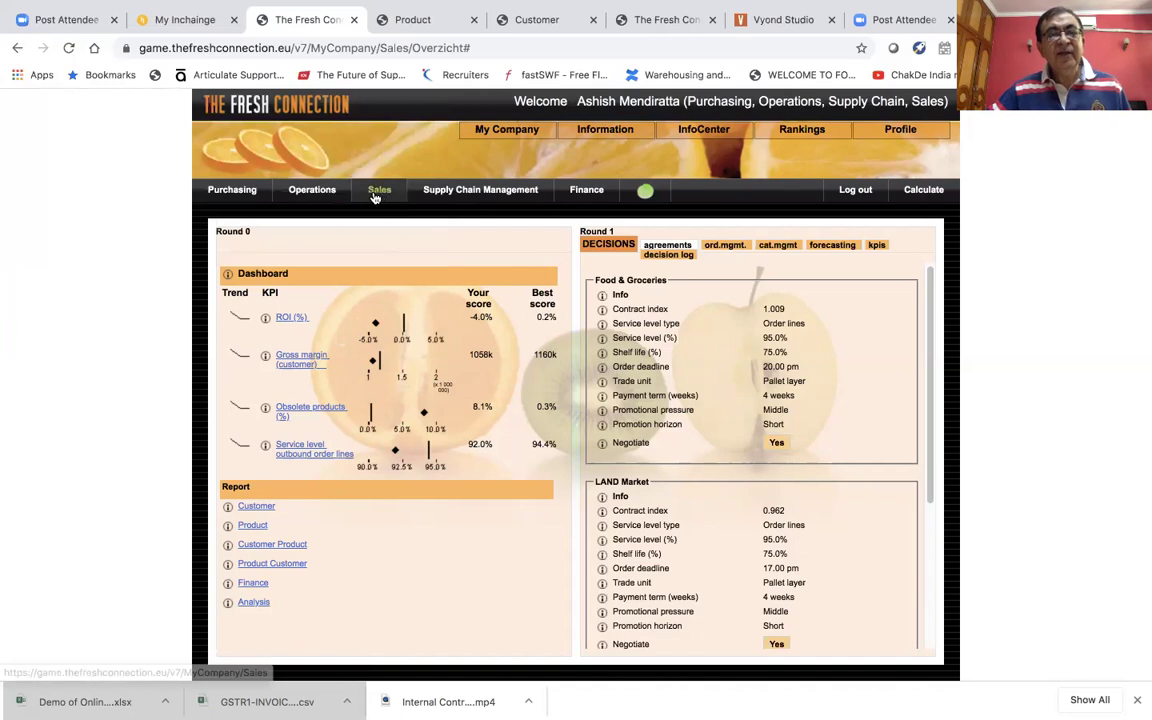
Step through the Supply Chain Management and Operations pages to reach Purchasing
{"action": "left_click", "coordinate": [489, 194]}
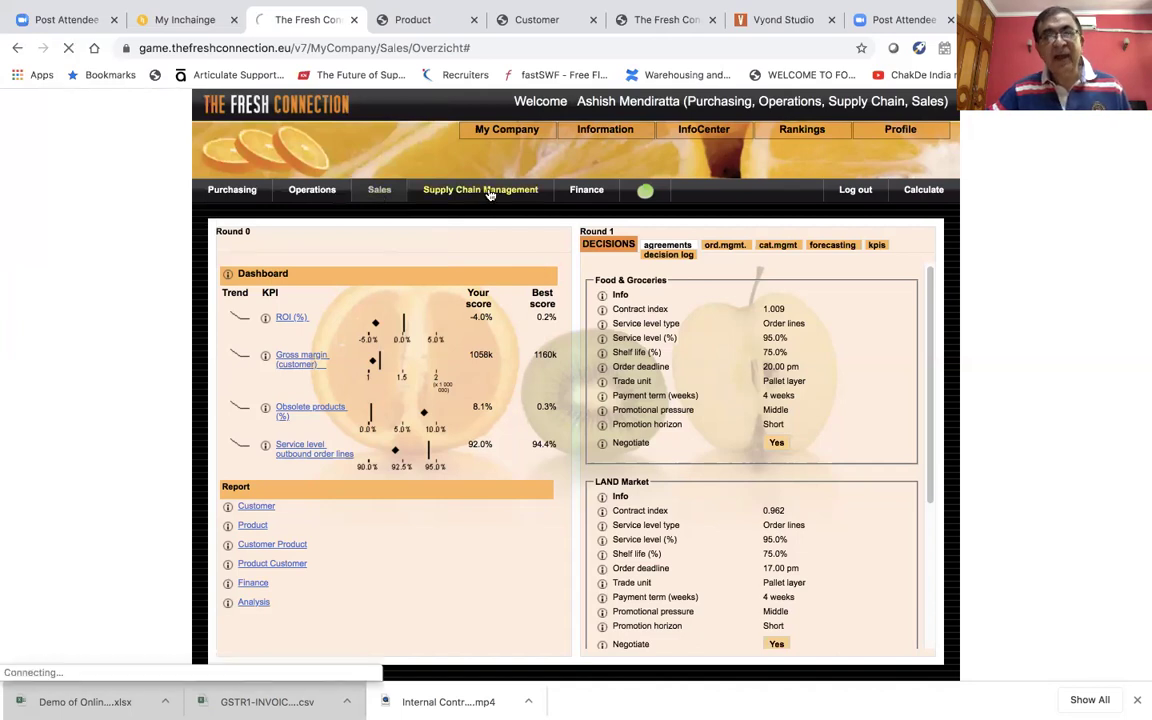
{"action": "left_click", "coordinate": [315, 196]}
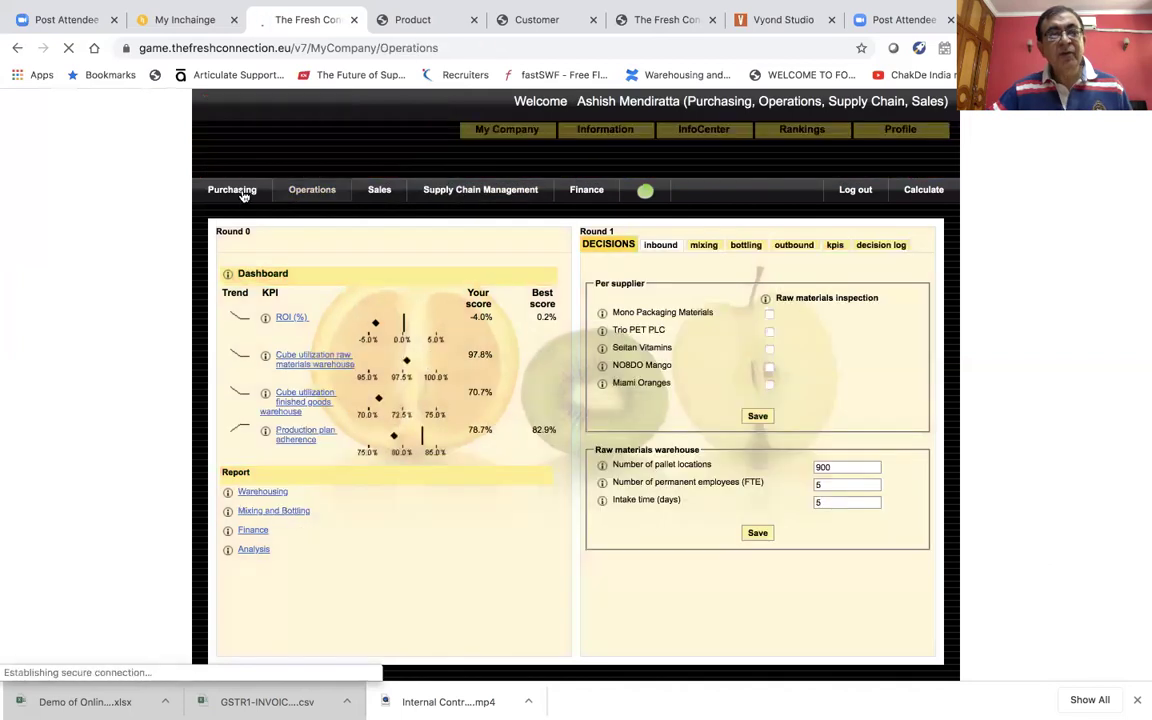
{"action": "left_click", "coordinate": [242, 196]}
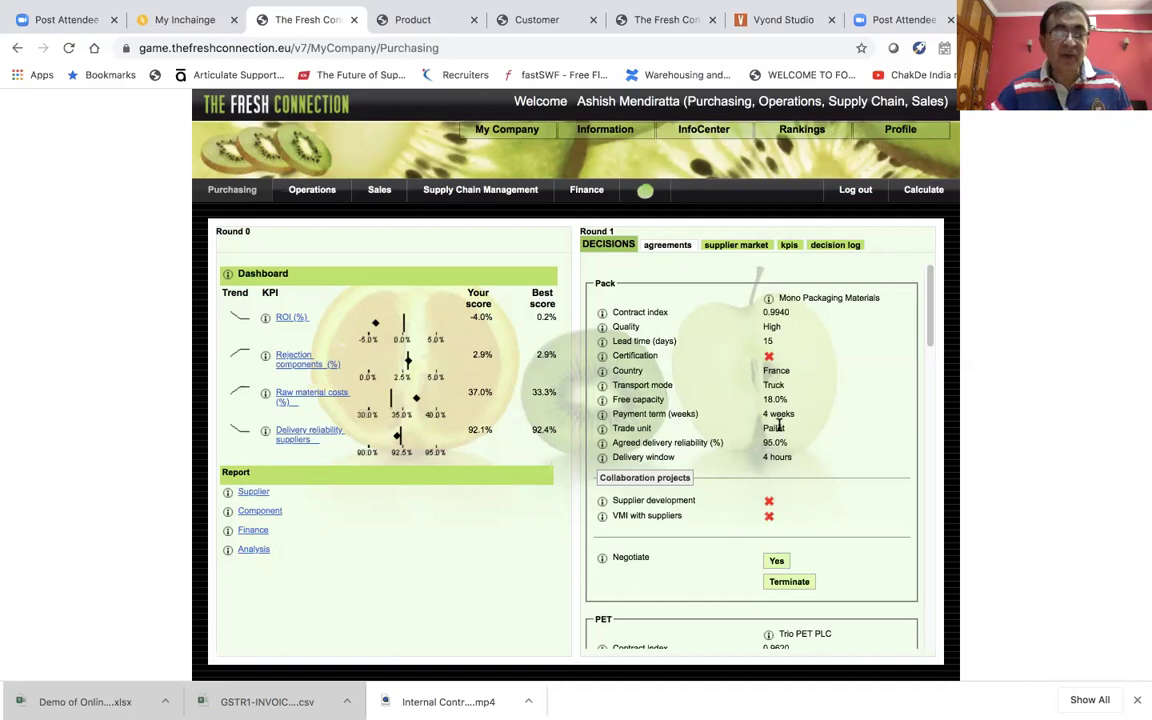
View the Supplier and Component reports, then return to the 'Block 1: Supply Chain Mapping' slide
{"action": "left_click", "coordinate": [254, 492]}
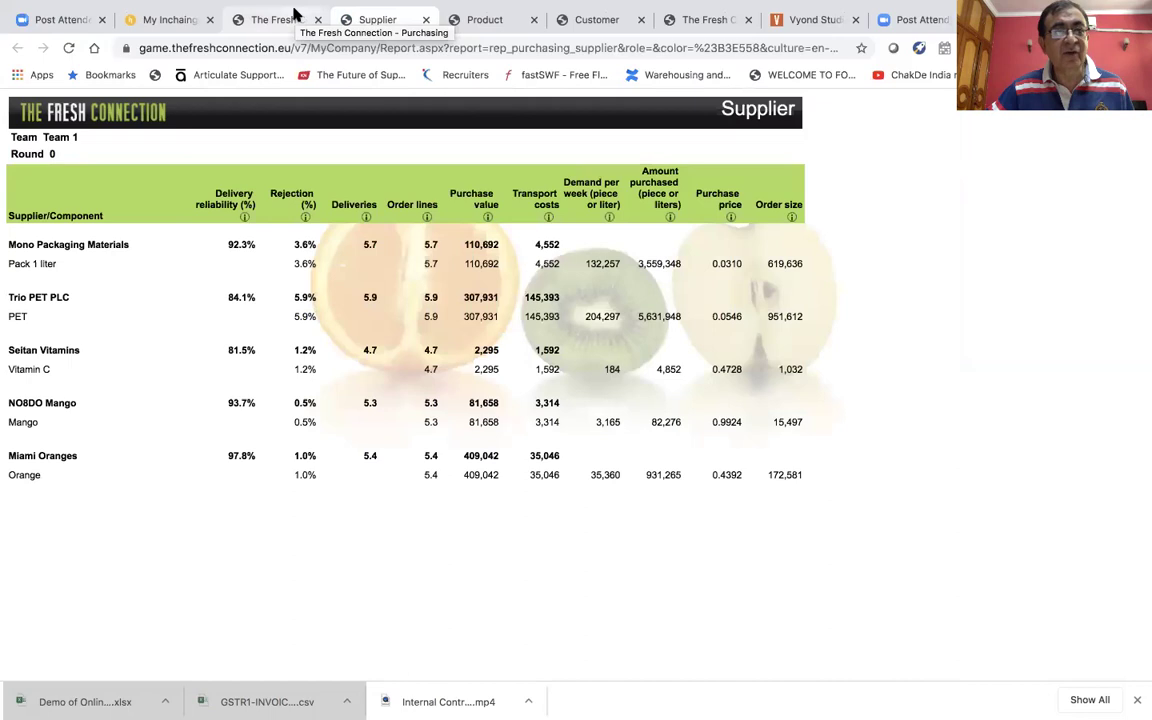
{"action": "left_click", "coordinate": [281, 19]}
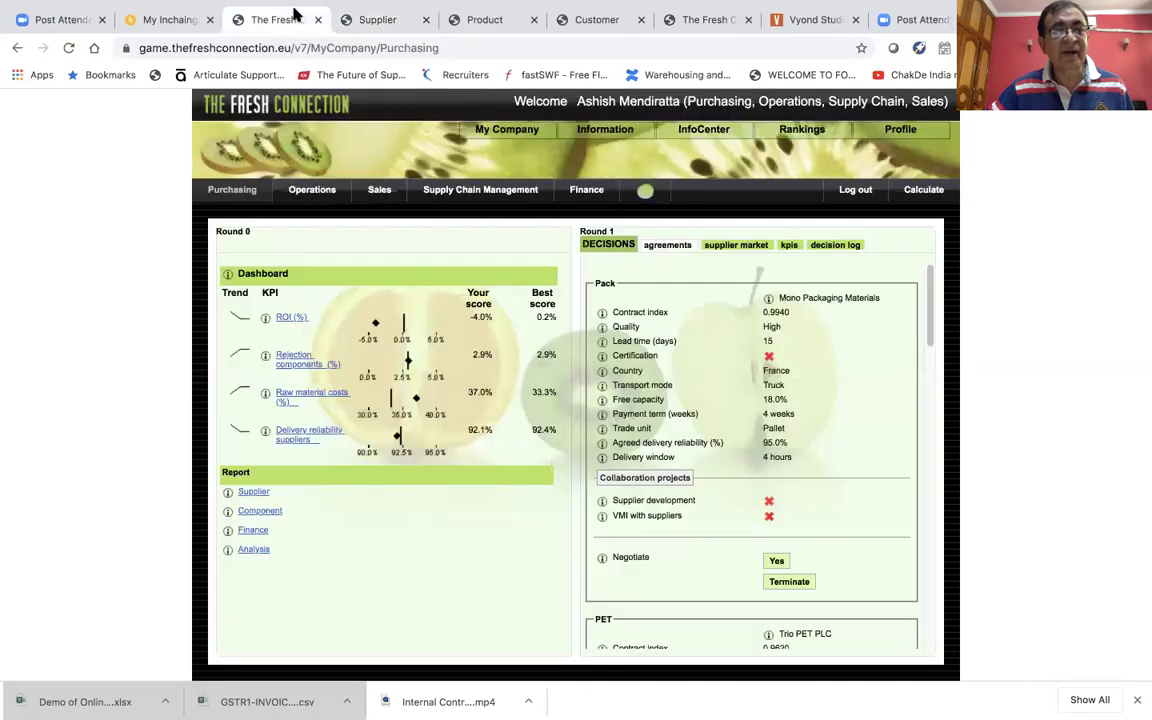
{"action": "left_click", "coordinate": [260, 511]}
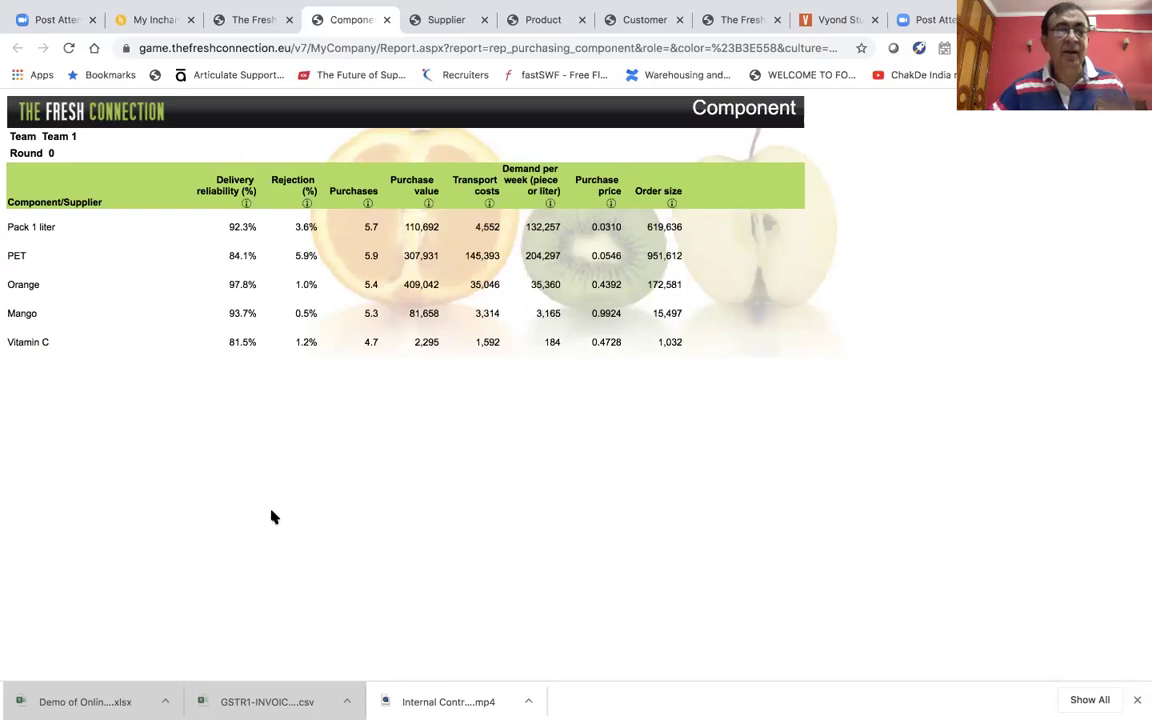
{"action": "left_click", "coordinate": [262, 10]}
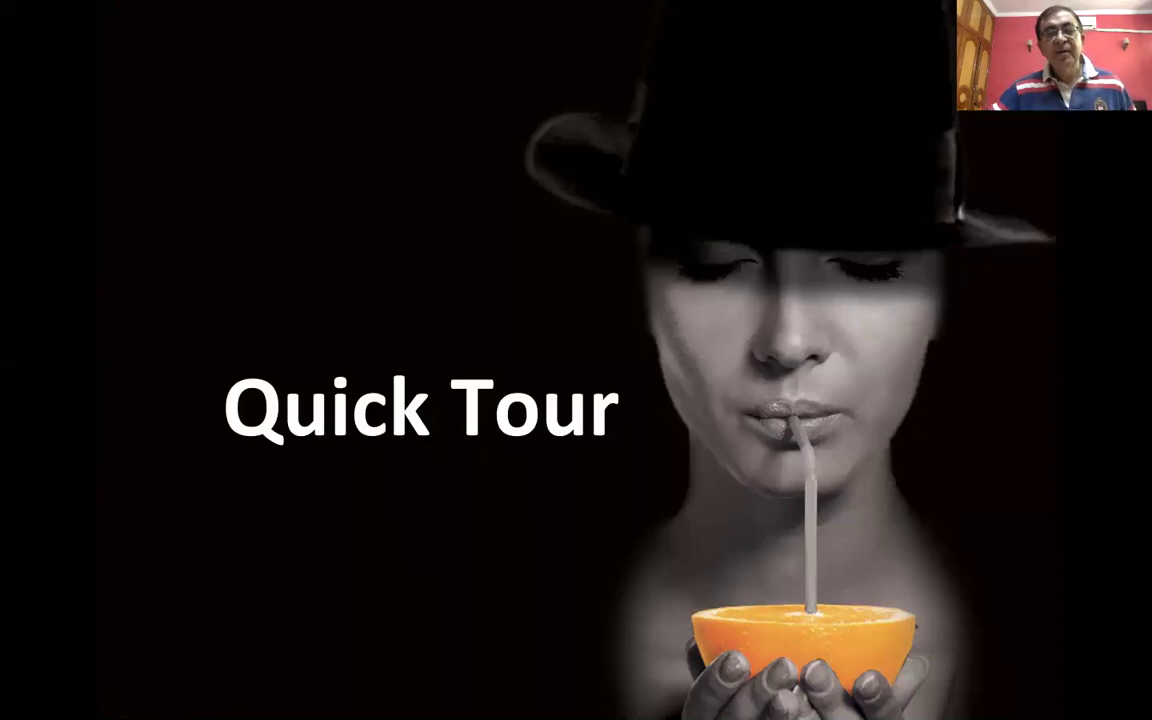
{"action": "key", "text": "Left"}
{"action": "key", "text": "Right"}
{"action": "key", "text": "Right"}
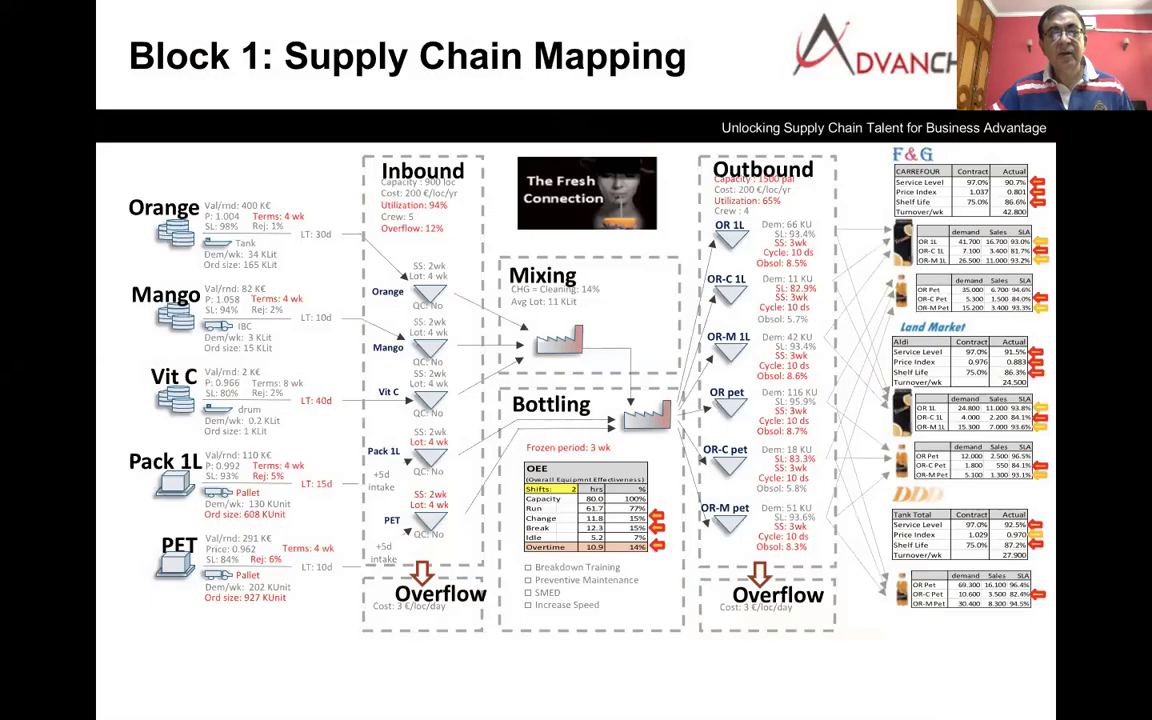